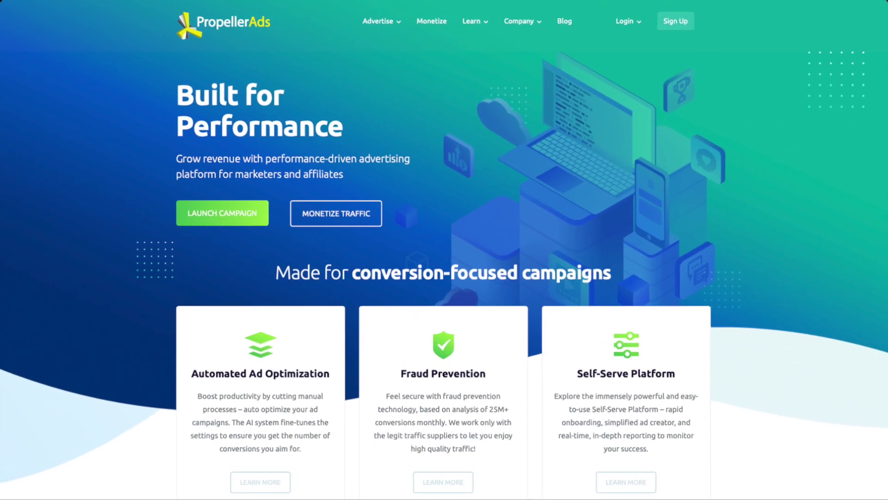
# Sign in to PropellerAds as an advertiser with the account email and password, then open Conversion Tracking
pyautogui.moveTo(606, 34)
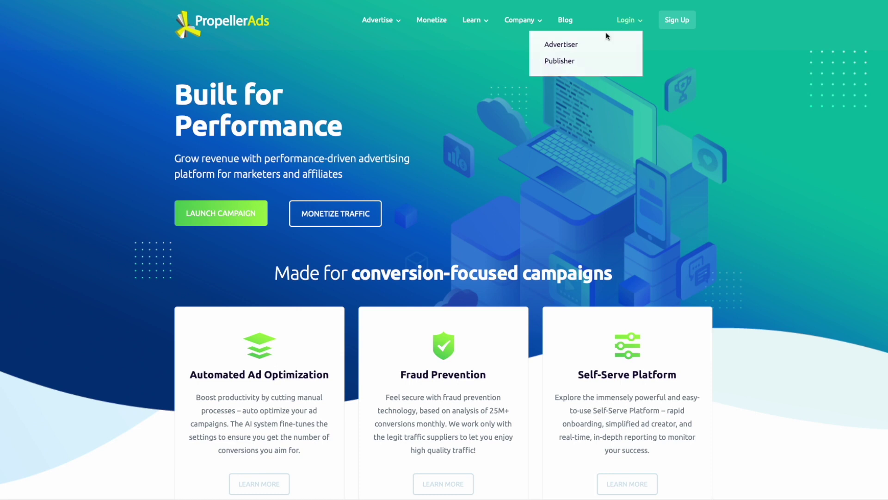
pyautogui.click(577, 48)
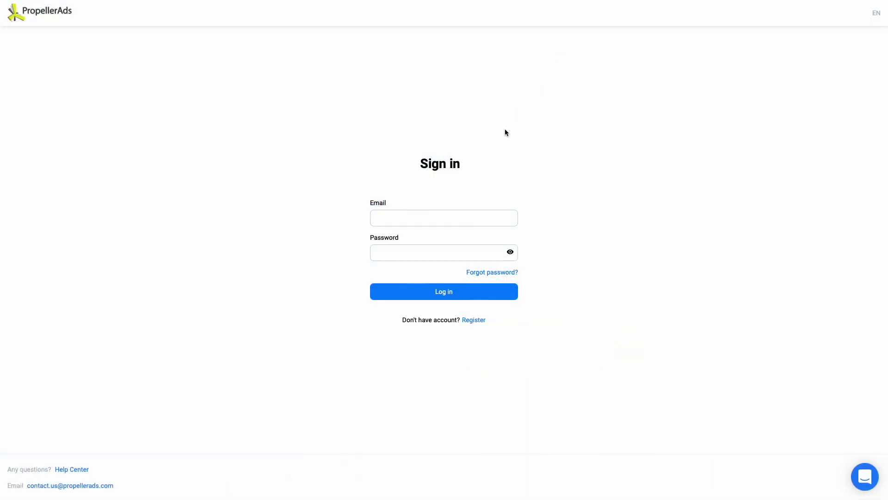
pyautogui.click(475, 214)
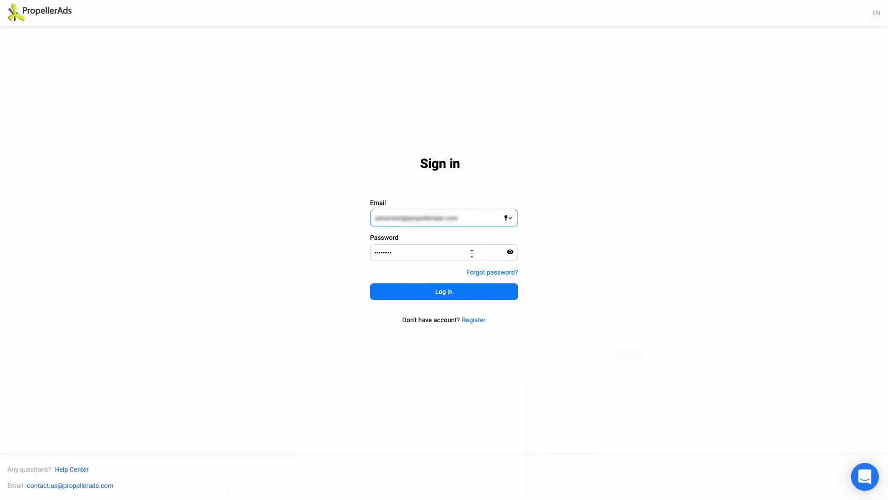
pyautogui.click(472, 253)
pyautogui.click(462, 292)
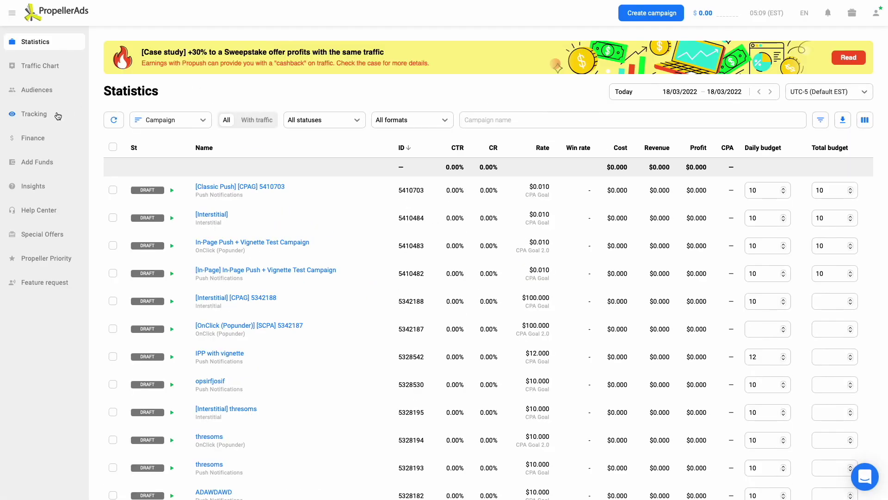
pyautogui.click(51, 120)
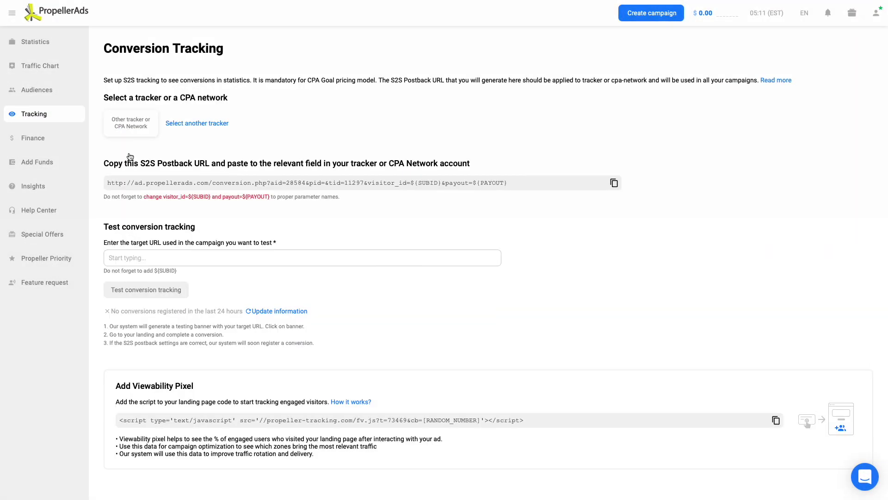
# Copy the PropellerAds S2S postback URL and paste it into a postback field
pyautogui.click(614, 184)
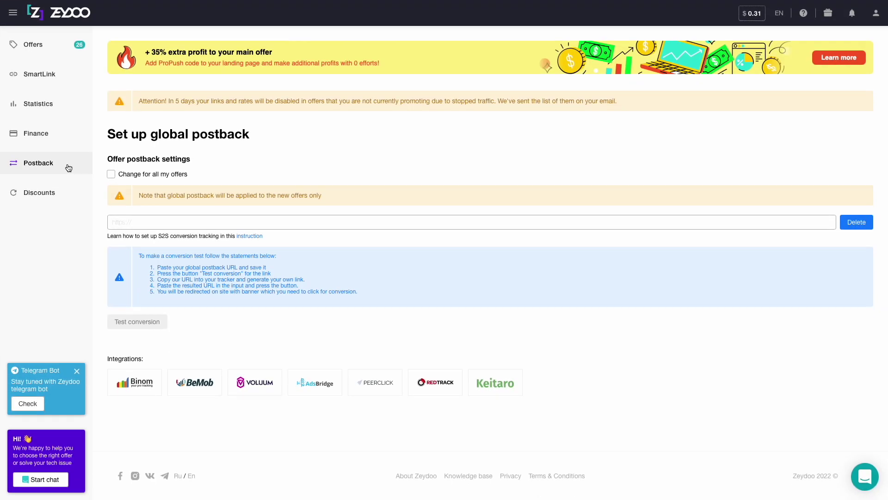
pyautogui.rightClick(140, 222)
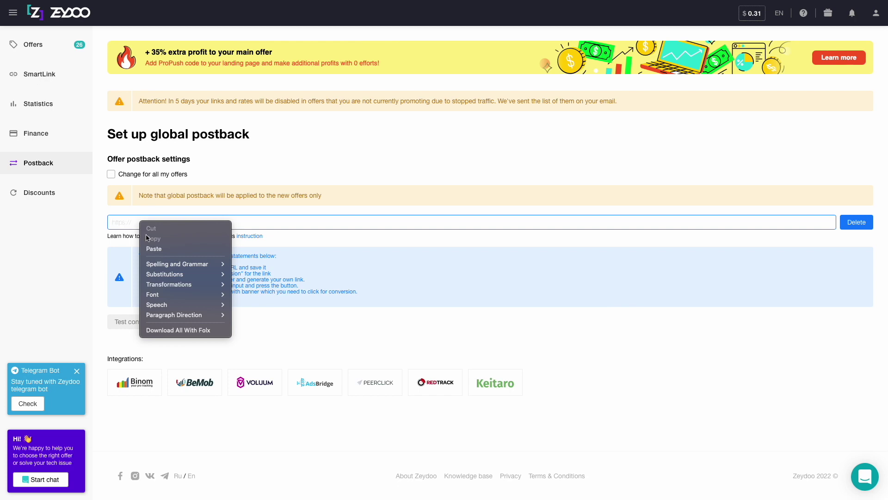
pyautogui.click(154, 249)
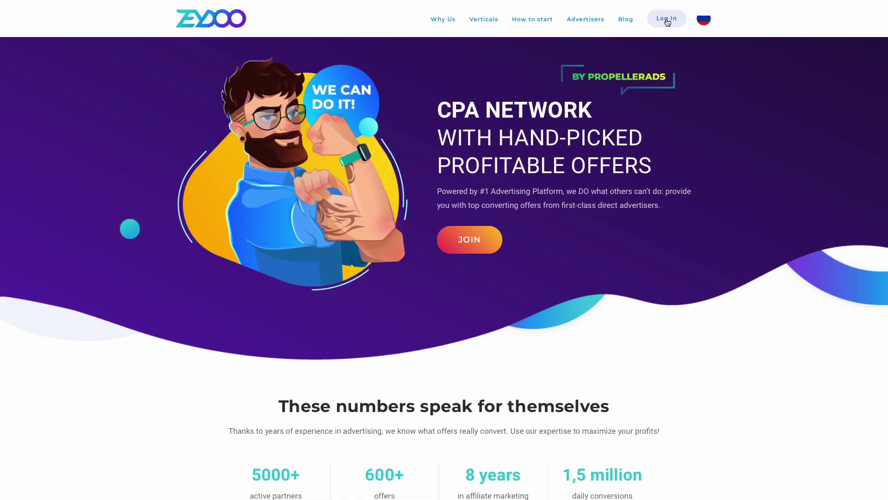
# Sign in to Zeydoo with the account username and password
pyautogui.click(668, 23)
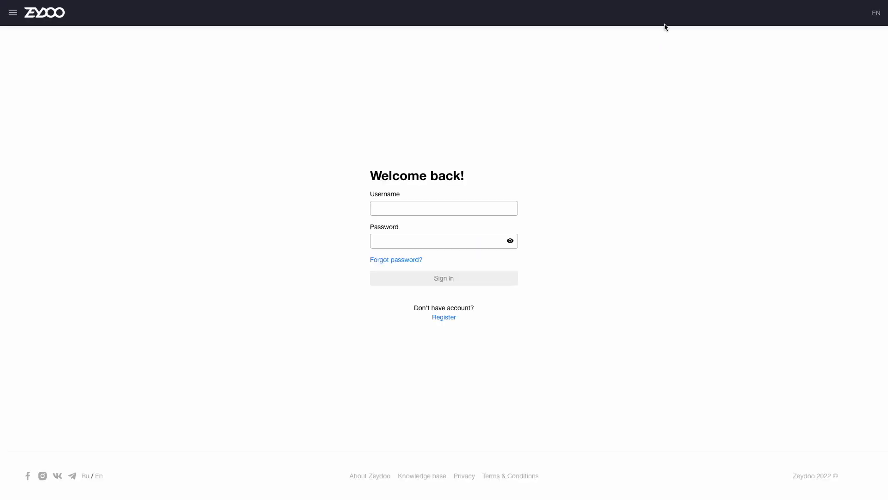
pyautogui.click(504, 206)
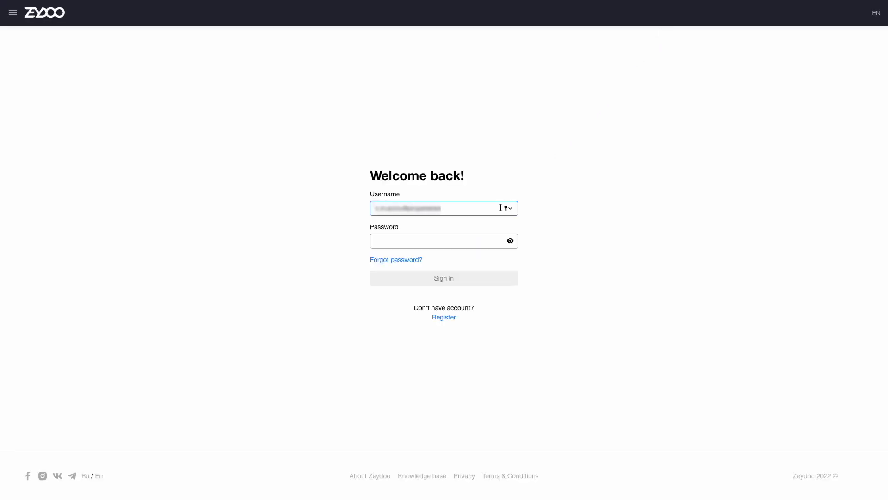
pyautogui.click(494, 241)
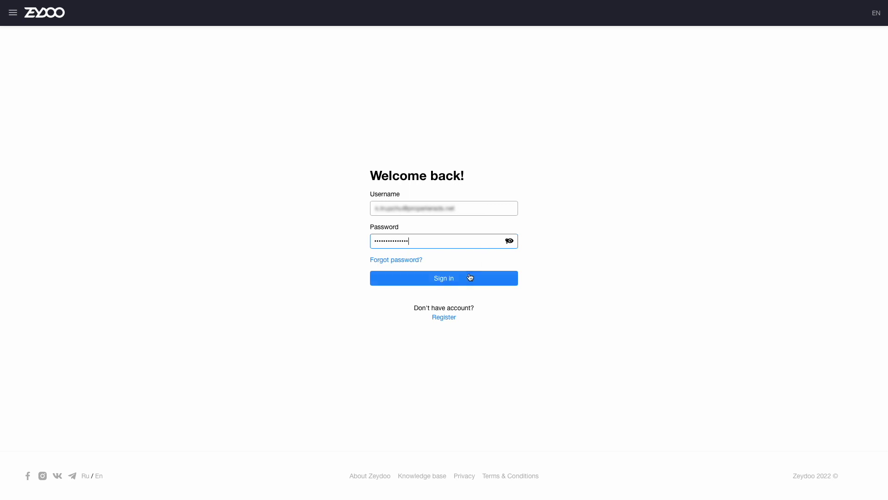
pyautogui.click(470, 279)
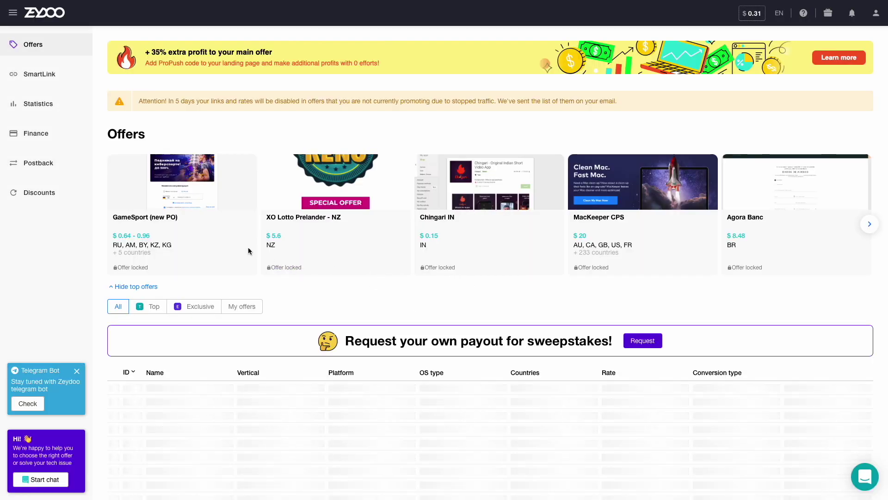
# Paste the PropellerAds URL as Zeydoo's global postback with visitor_id={ymid} and payout={amount}, and save
pyautogui.click(63, 169)
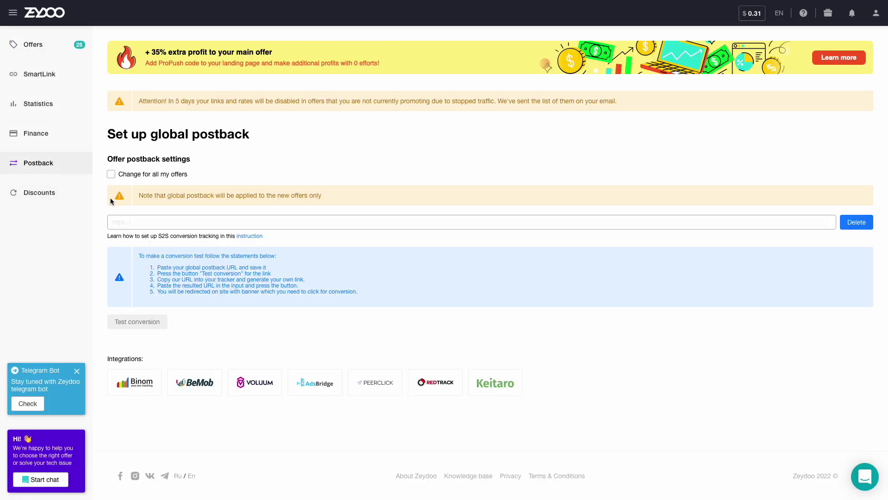
pyautogui.rightClick(138, 221)
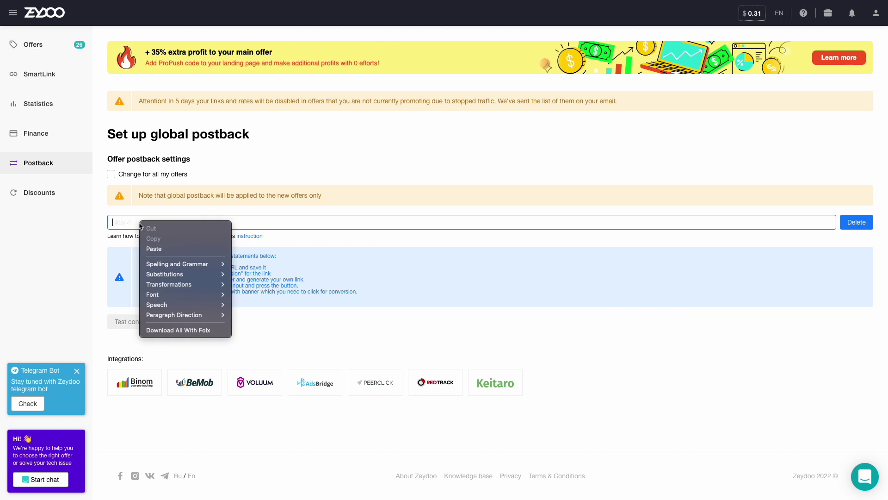
pyautogui.click(153, 248)
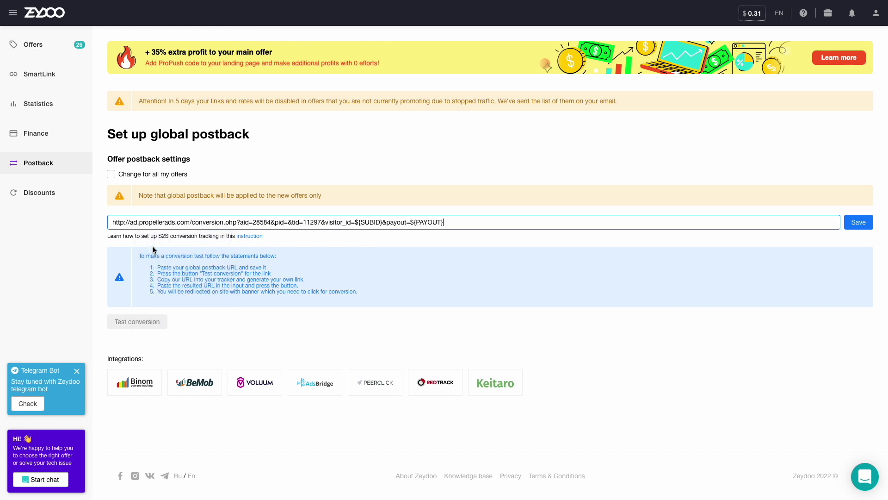
pyautogui.click(380, 222)
pyautogui.press('BackSpace')
pyautogui.press('BackSpace')
pyautogui.press('BackSpace')
pyautogui.press('BackSpace')
pyautogui.press('BackSpace')
pyautogui.press('BackSpace')
pyautogui.press('BackSpace')
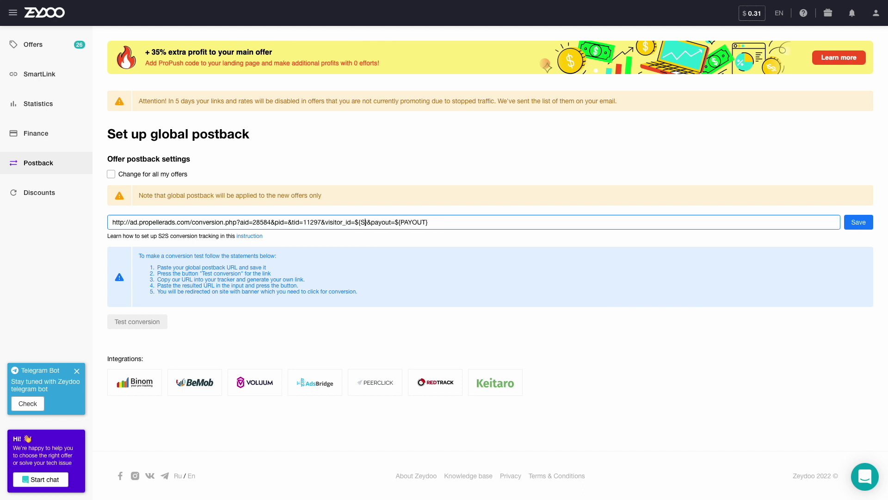
pyautogui.write('{ymid')
pyautogui.press('BackSpace')
pyautogui.press('BackSpace')
pyautogui.press('BackSpace')
pyautogui.press('BackSpace')
pyautogui.press('BackSpace')
pyautogui.press('BackSpace')
pyautogui.press('BackSpace')
pyautogui.press('BackSpace')
pyautogui.write('{amount')
pyautogui.click(850, 223)
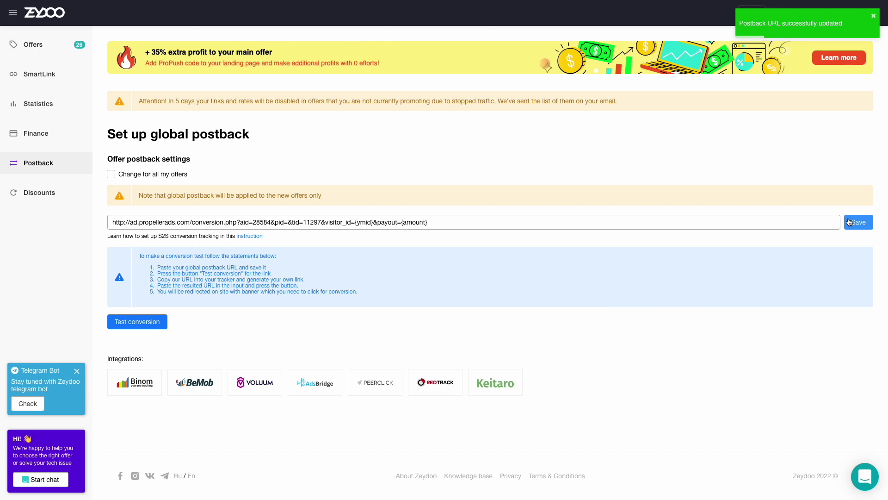
# Find the Finance Survey (Android) - CPL offer in Offers and copy its propeller_eugi tracking link
pyautogui.click(60, 45)
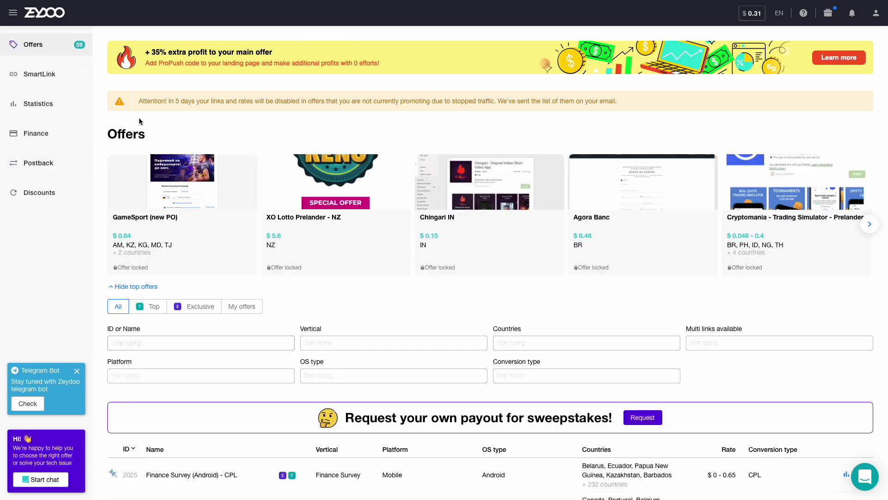
pyautogui.scroll(-3, 179, 273)
pyautogui.scroll(-1, 177, 286)
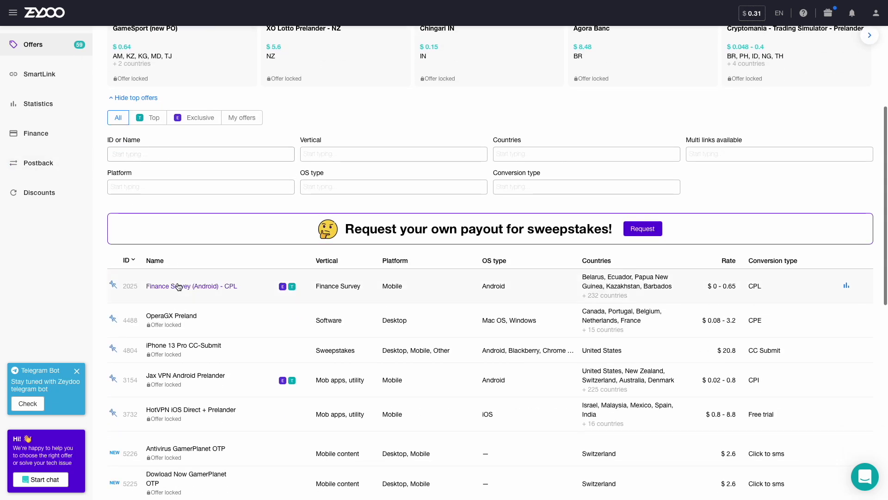
pyautogui.click(177, 286)
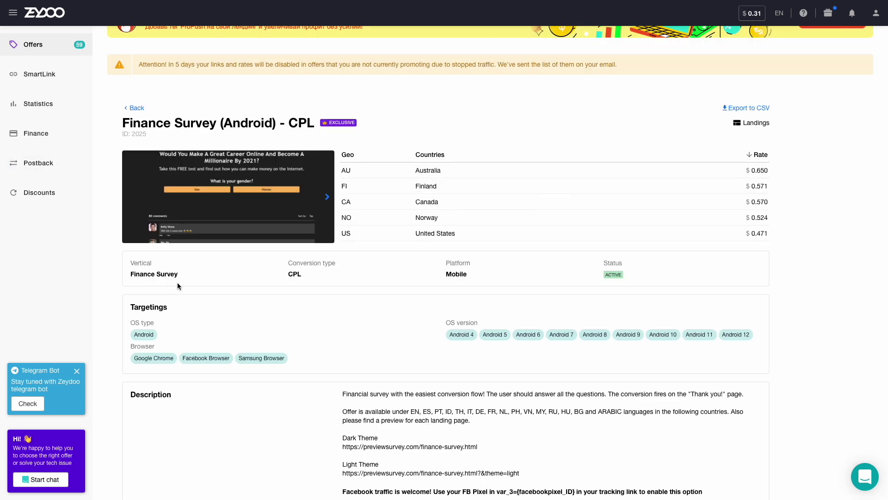
pyautogui.scroll(-5, 177, 286)
pyautogui.scroll(-5, 178, 286)
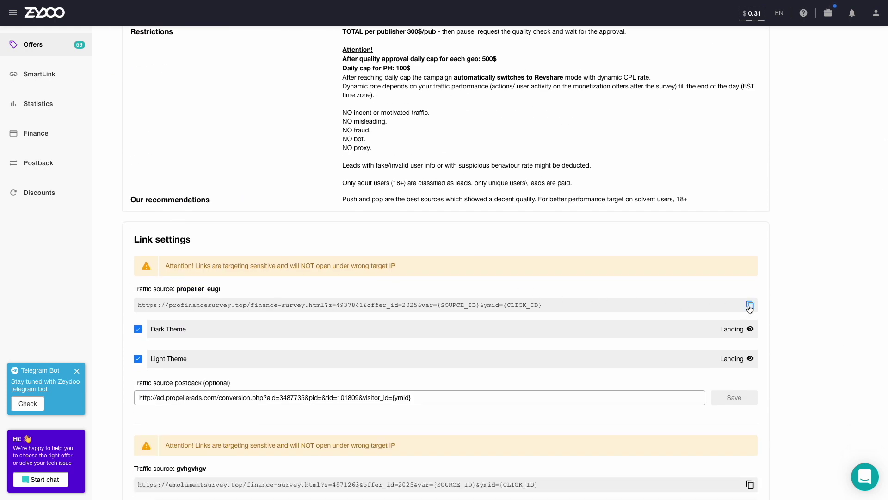
pyautogui.click(750, 305)
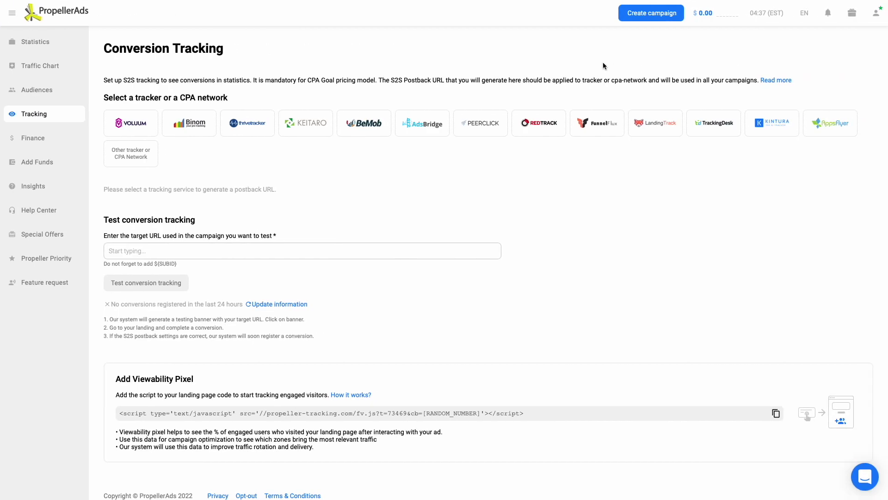
# Start a new campaign and paste the Finance Survey tracking link as its Target URL
pyautogui.click(650, 18)
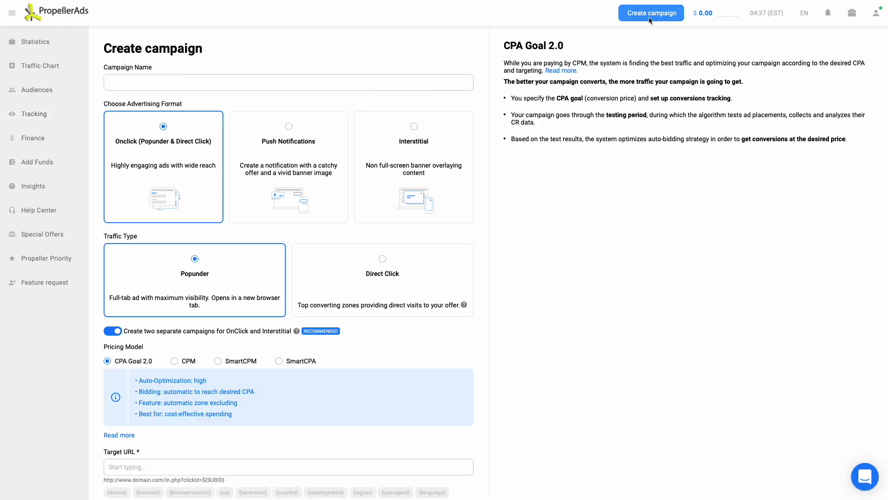
pyautogui.scroll(-4, 490, 155)
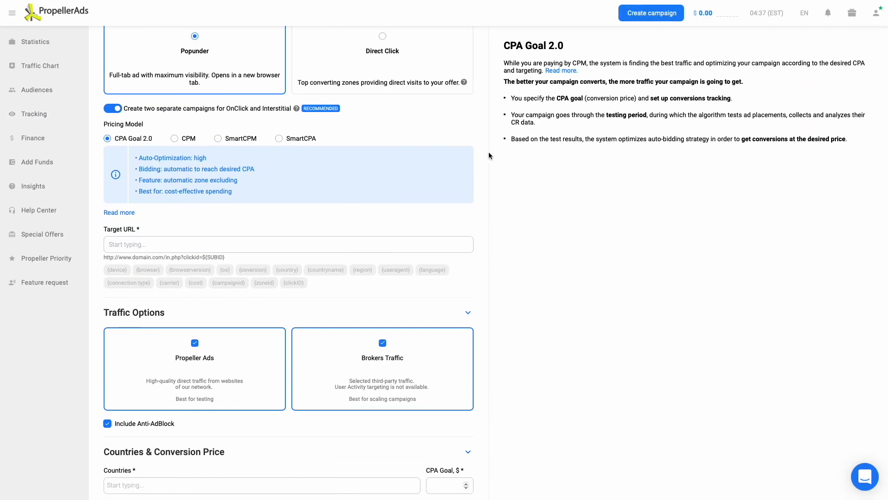
pyautogui.click(421, 240)
pyautogui.rightClick(421, 241)
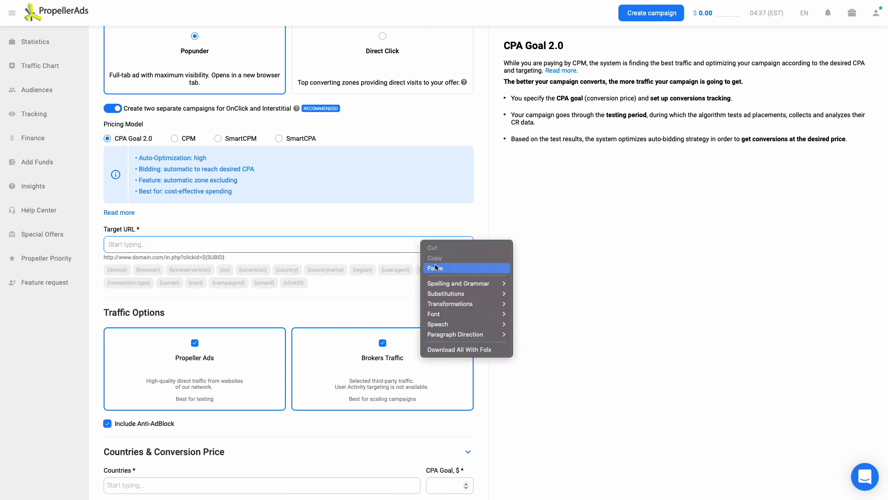
pyautogui.click(434, 268)
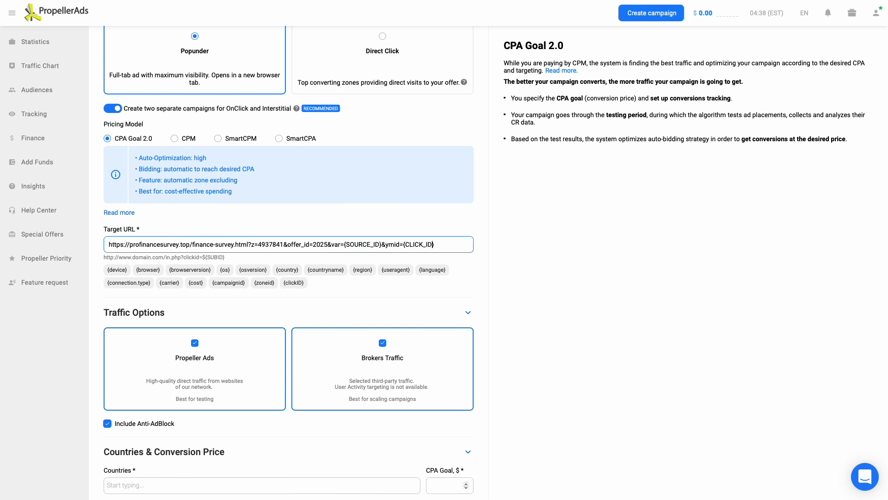
# Edit the Target URL tokens to ymid=${SUBID} and var={zoneid}
pyautogui.press('BackSpace')
pyautogui.press('BackSpace')
pyautogui.press('BackSpace')
pyautogui.press('BackSpace')
pyautogui.press('BackSpace')
pyautogui.press('BackSpace')
pyautogui.press('BackSpace')
pyautogui.press('BackSpace')
pyautogui.press('BackSpace')
pyautogui.write('${SUBID')
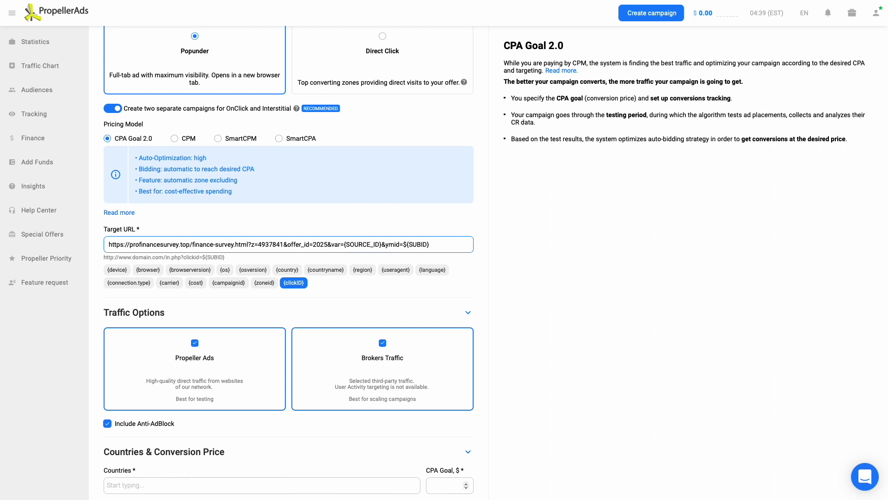
pyautogui.press('BackSpace')
pyautogui.press('BackSpace')
pyautogui.press('BackSpace')
pyautogui.press('BackSpace')
pyautogui.press('BackSpace')
pyautogui.press('BackSpace')
pyautogui.press('BackSpace')
pyautogui.press('BackSpace')
pyautogui.press('BackSpace')
pyautogui.write('zoneid')
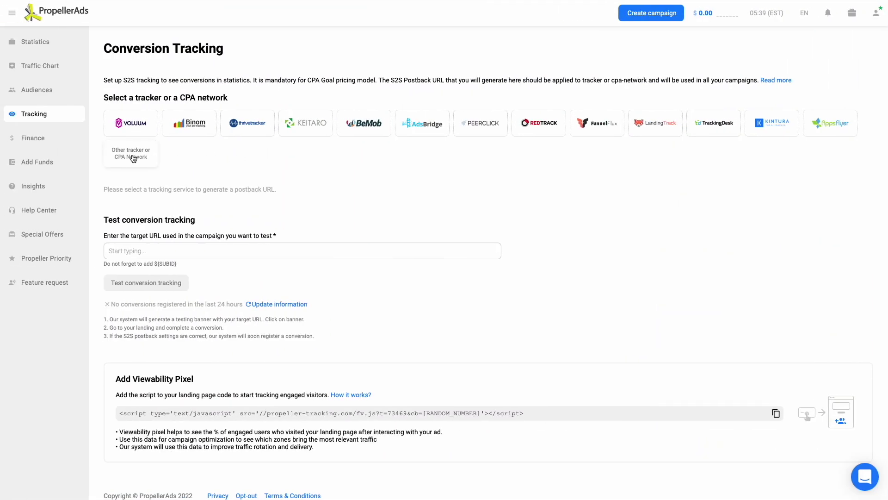
# Select Other tracker or CPA Network and paste the campaign target URL into the test URL field
pyautogui.click(133, 158)
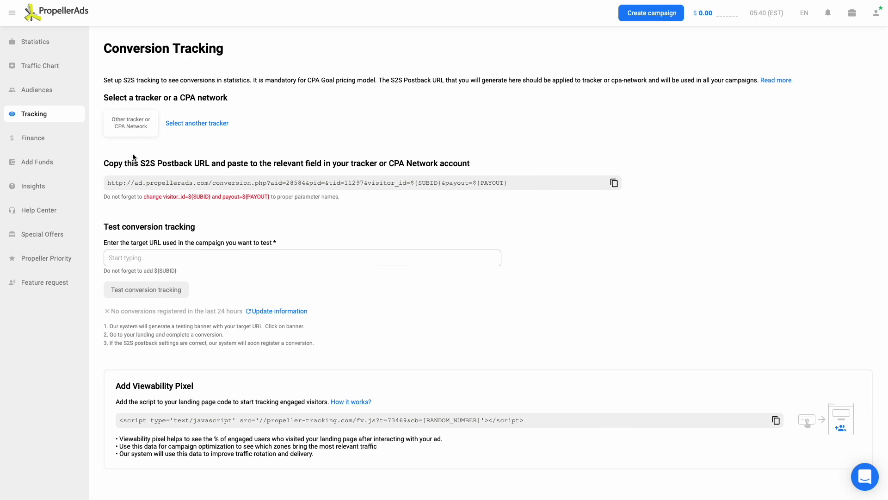
pyautogui.rightClick(128, 256)
pyautogui.click(144, 282)
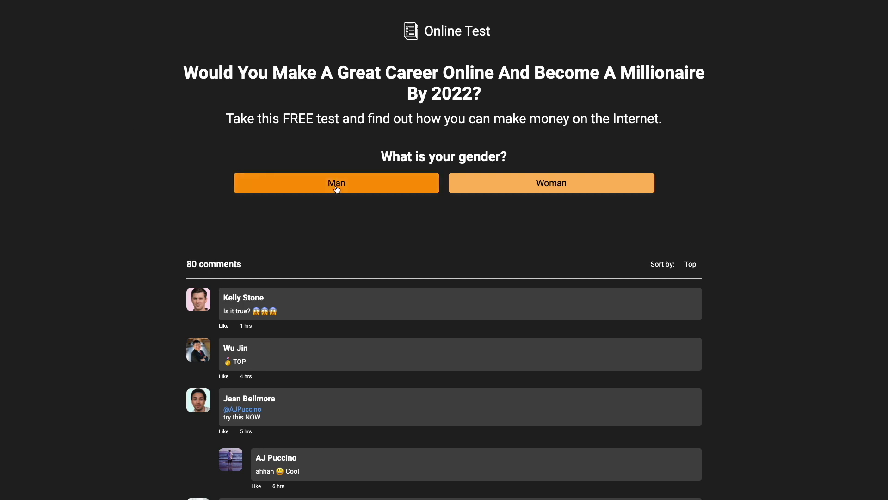
# Answer the quiz with Man, 18-29 years, I am self-employed and Go on a family holiday
pyautogui.click(337, 189)
pyautogui.click(515, 183)
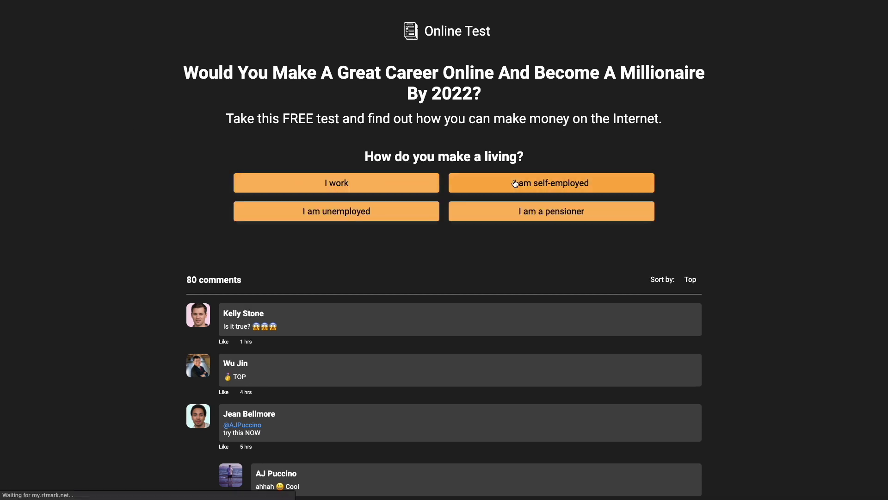
pyautogui.click(515, 184)
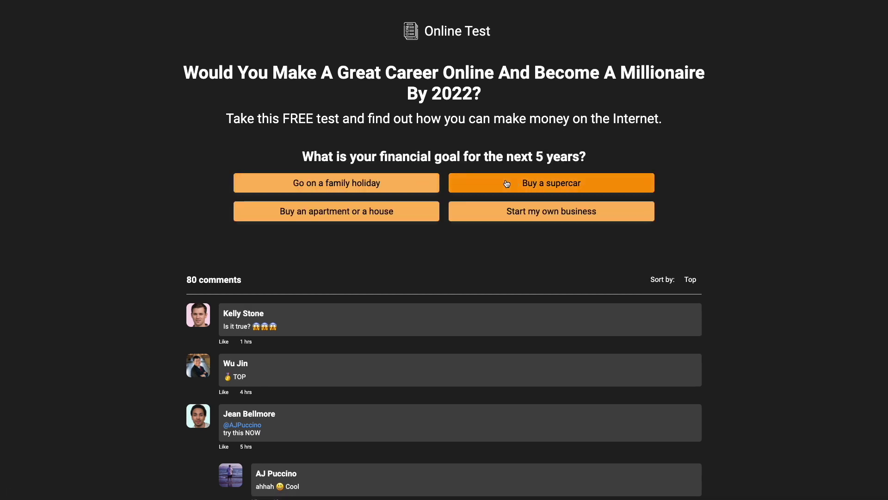
pyautogui.click(361, 184)
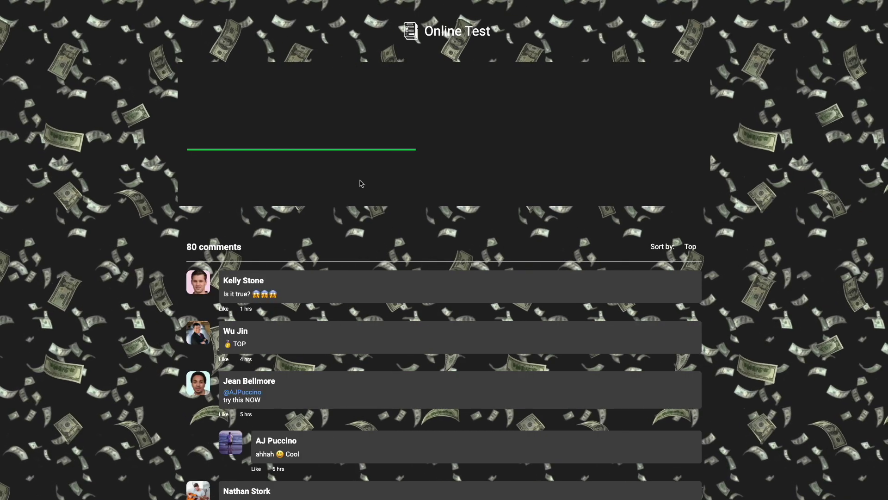